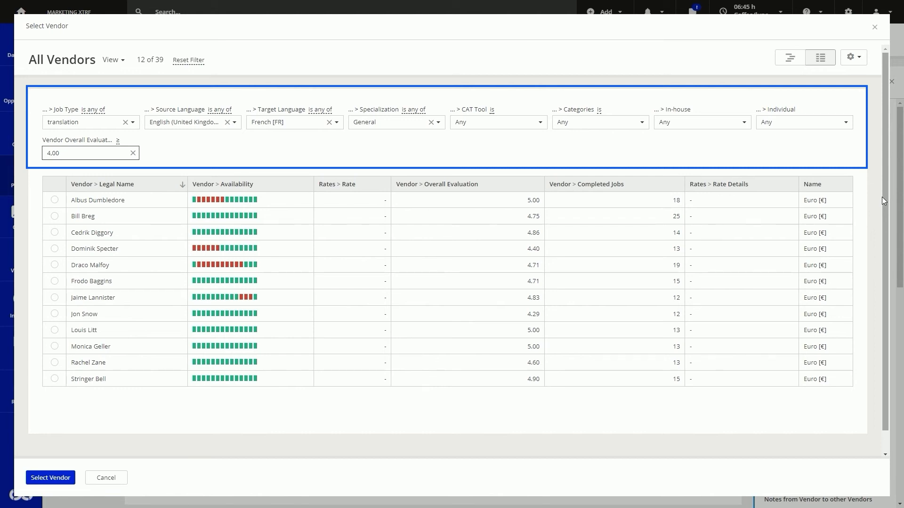
# Add the vendor custom field Remote office as a filter in the All Vendors view and save the view
pyautogui.click(128, 60)
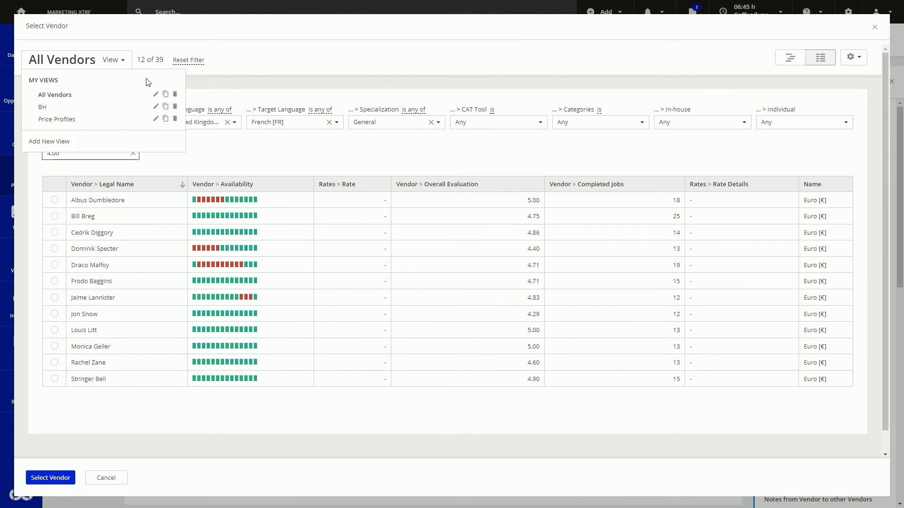
pyautogui.click(156, 94)
pyautogui.click(195, 177)
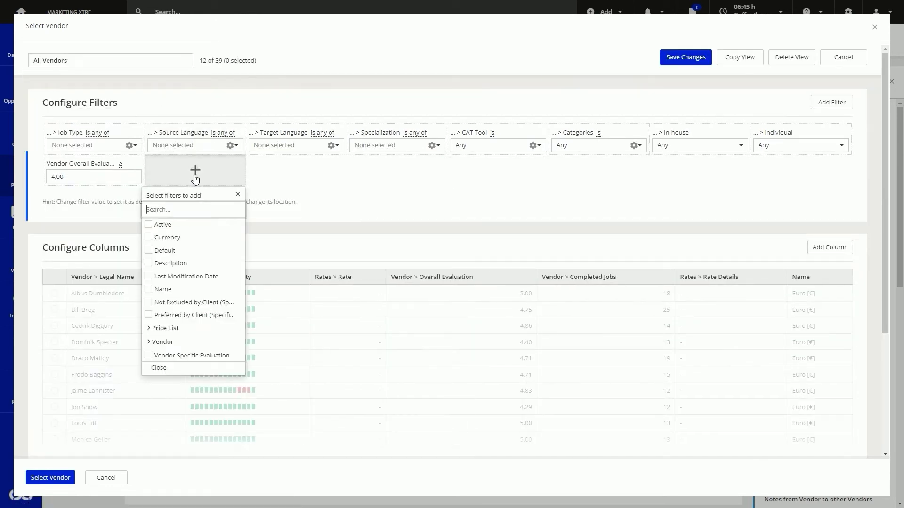
pyautogui.write('off')
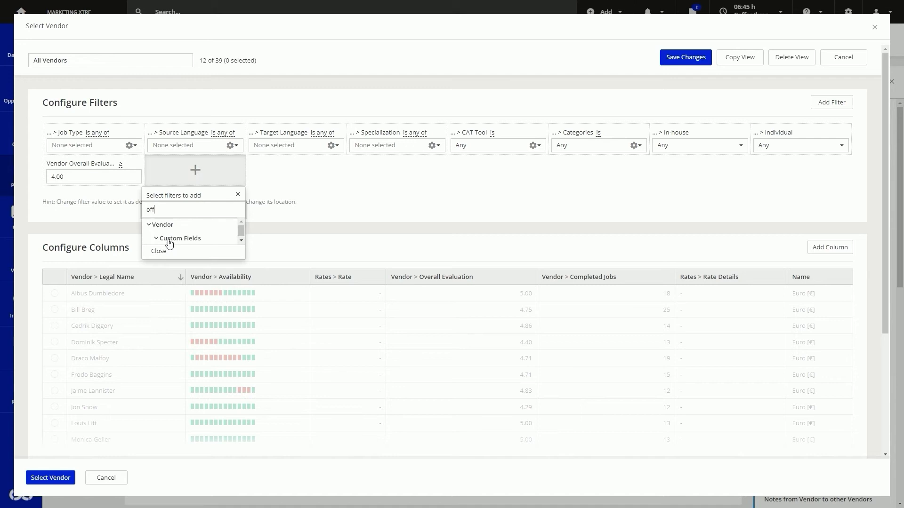
pyautogui.click(162, 250)
pyautogui.click(154, 281)
pyautogui.click(686, 57)
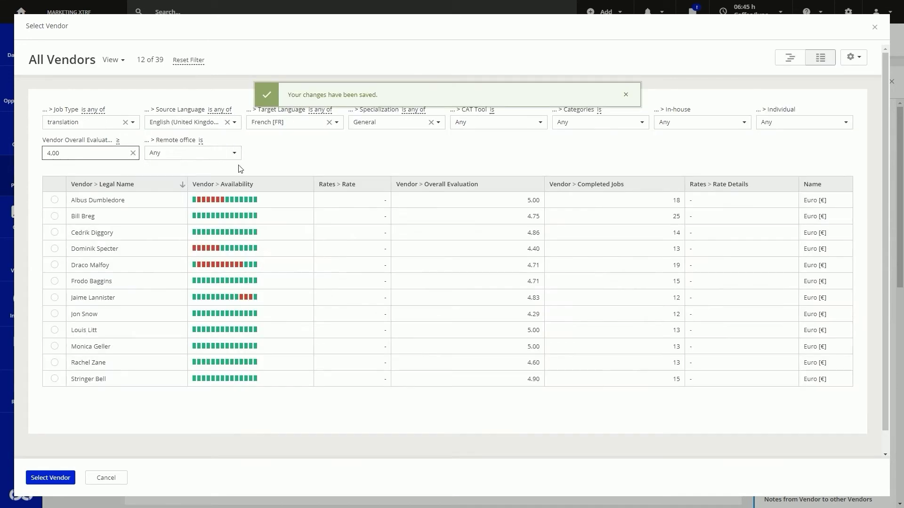
# Filter the vendor list to those whose Remote office value is Hybrid
pyautogui.click(225, 156)
pyautogui.click(198, 193)
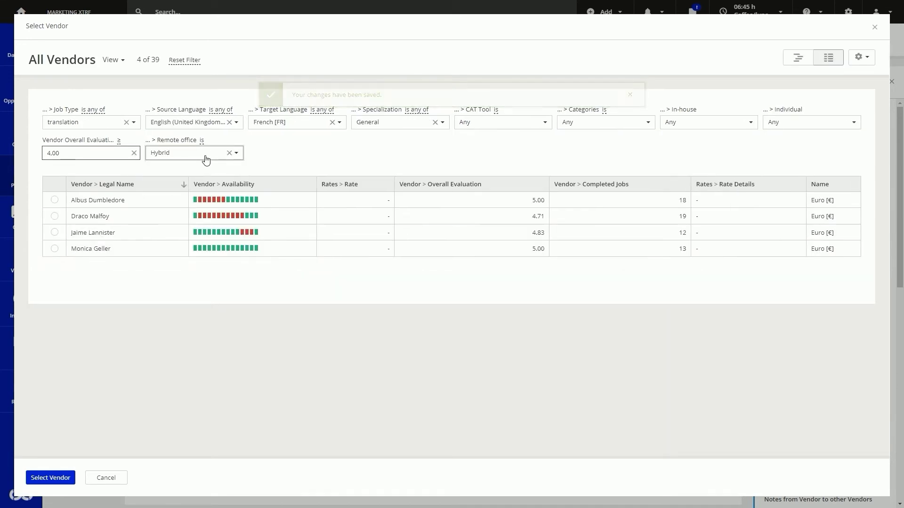
pyautogui.click(204, 160)
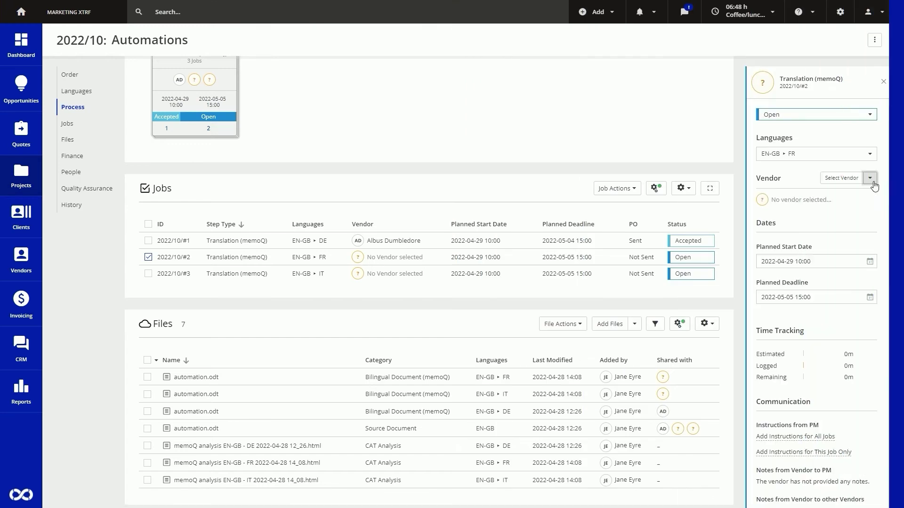
# Send job offers for the EN-GB to FR translation job using the vendor selection rule "with memoQ"
pyautogui.click(869, 178)
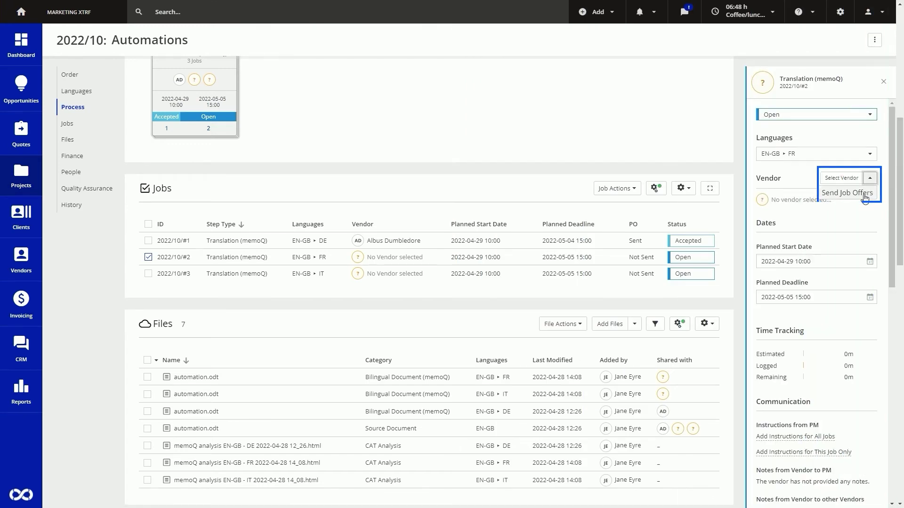
pyautogui.click(865, 198)
pyautogui.click(559, 121)
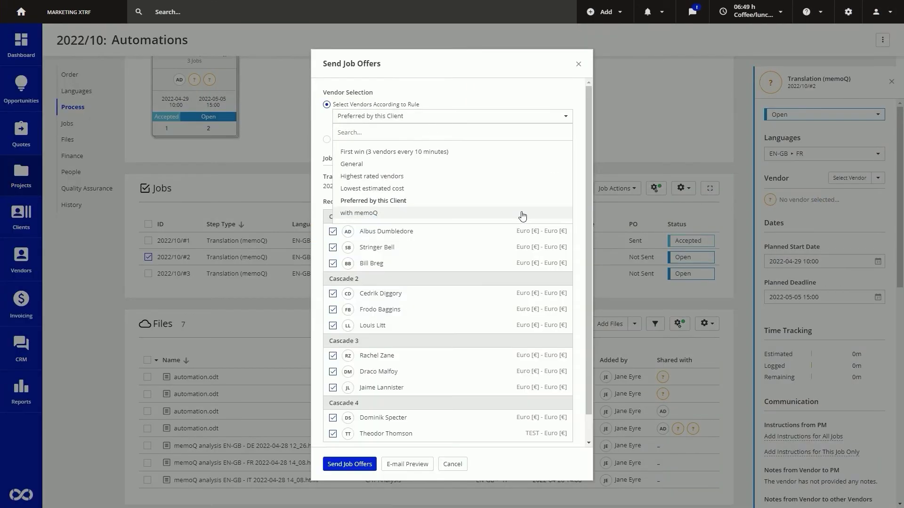
pyautogui.click(522, 214)
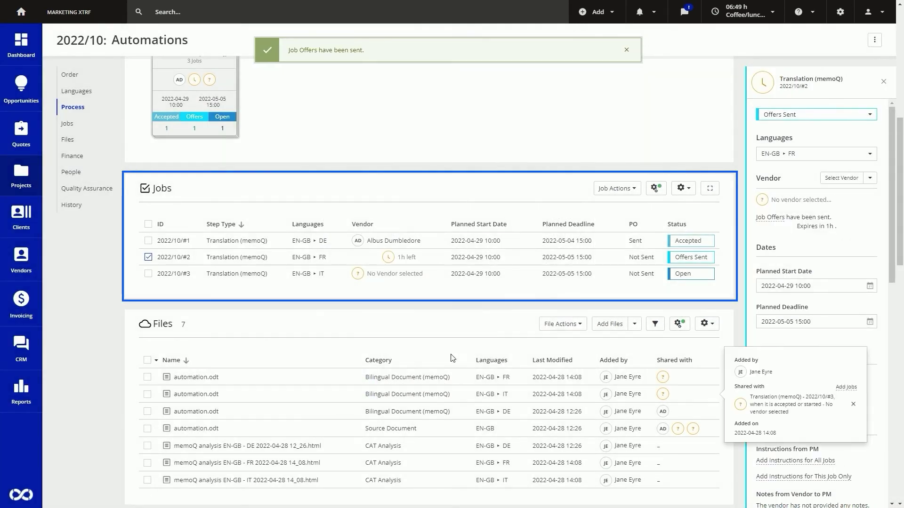
# Send job offers for the open EN-GB to IT translation job using the rule "Highest rated vendors"
pyautogui.click(643, 275)
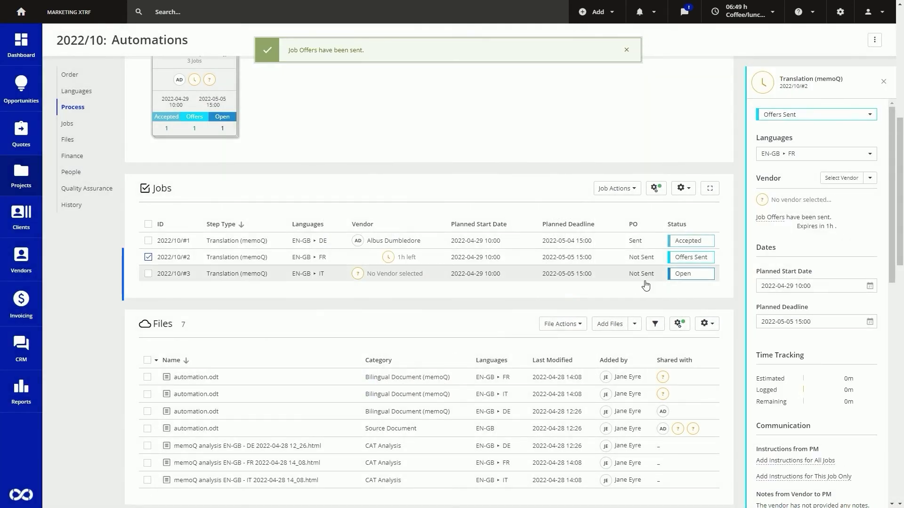
pyautogui.click(846, 193)
pyautogui.click(571, 116)
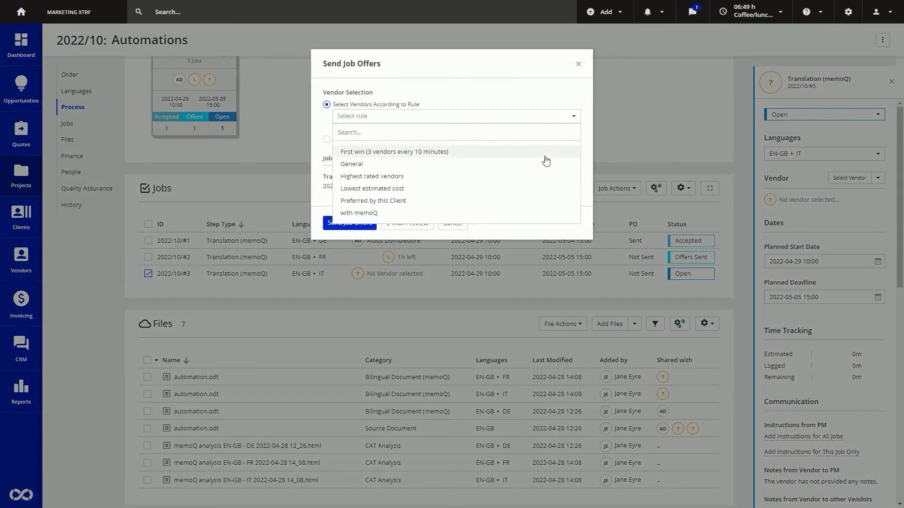
pyautogui.click(527, 177)
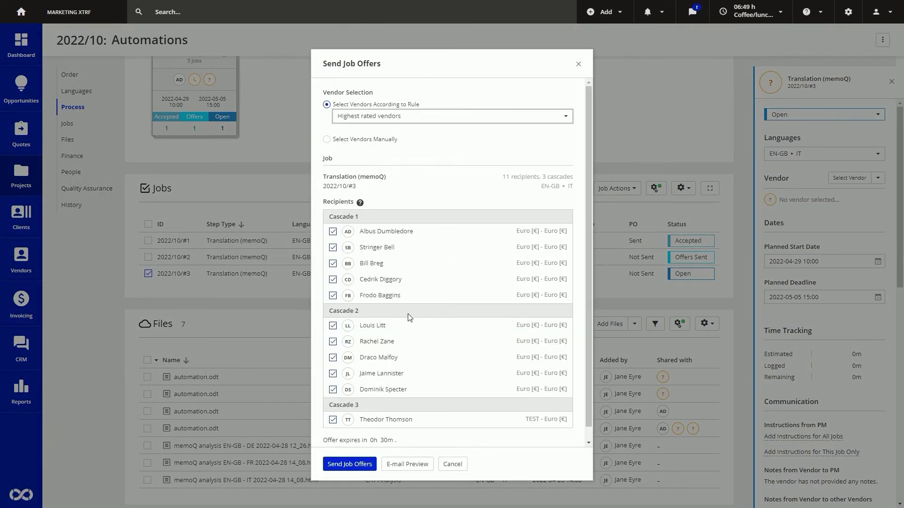
pyautogui.click(354, 465)
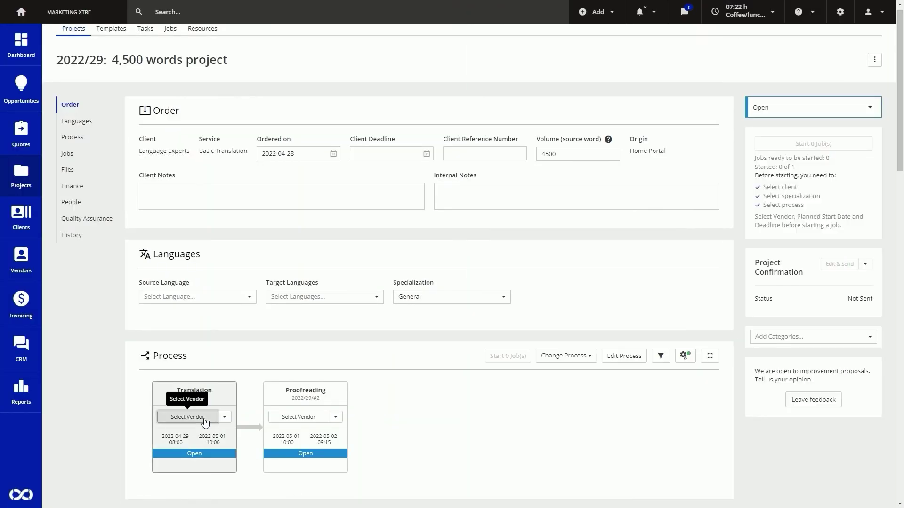
# Assign the first listed vendor to the Translation job and a vendor to the Proofreading job of project 2022/29
pyautogui.click(212, 414)
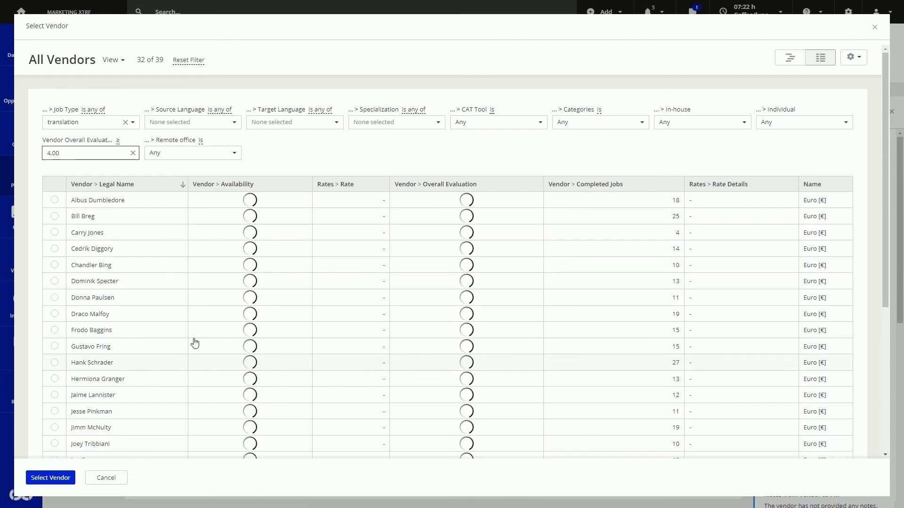
pyautogui.click(54, 200)
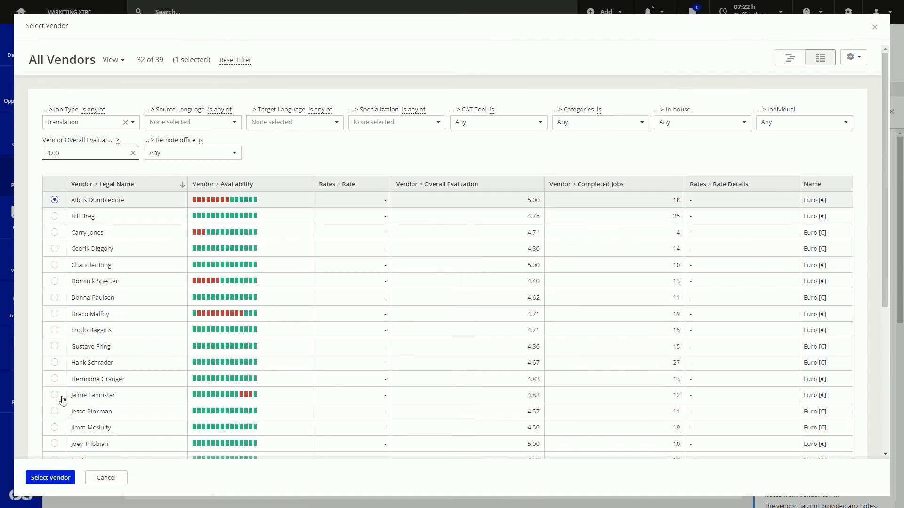
pyautogui.click(51, 478)
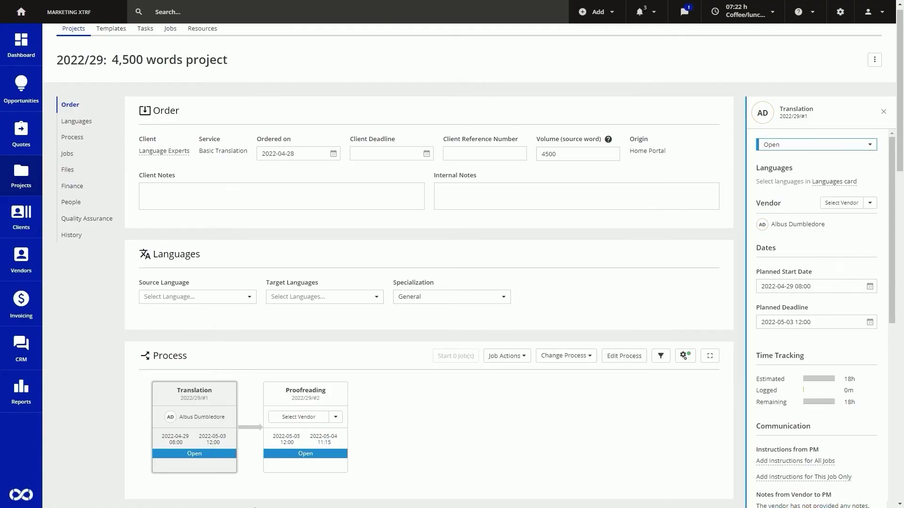
pyautogui.click(298, 417)
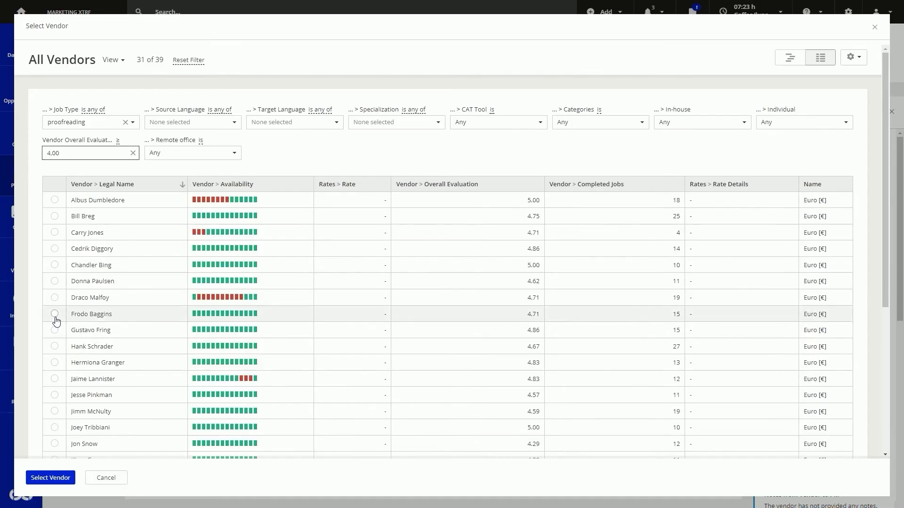
pyautogui.click(57, 478)
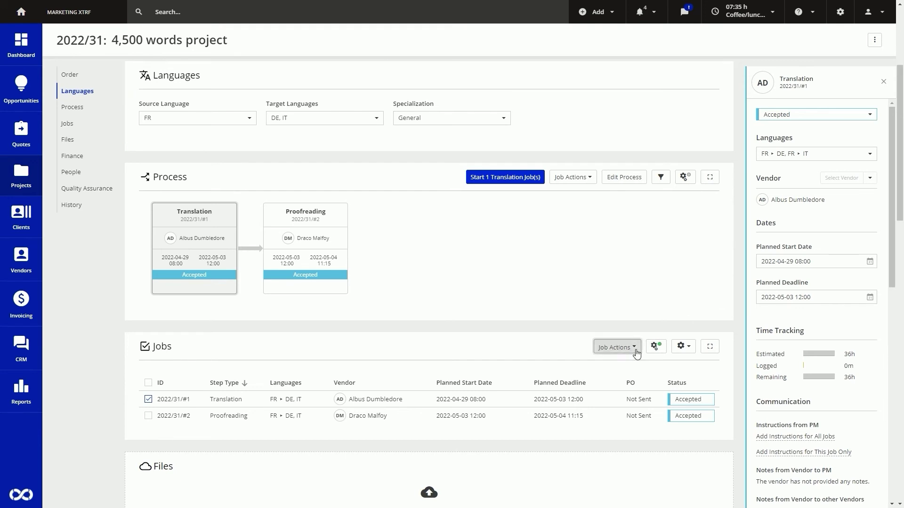
# Open job splitting for the Translation job and compare the options for one language per job, selected languages and the same languages
pyautogui.click(635, 348)
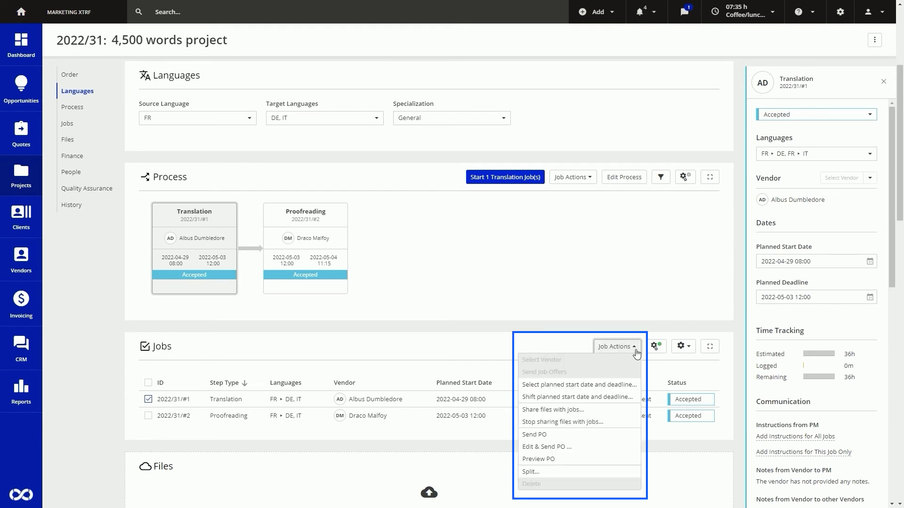
pyautogui.click(530, 472)
pyautogui.click(360, 172)
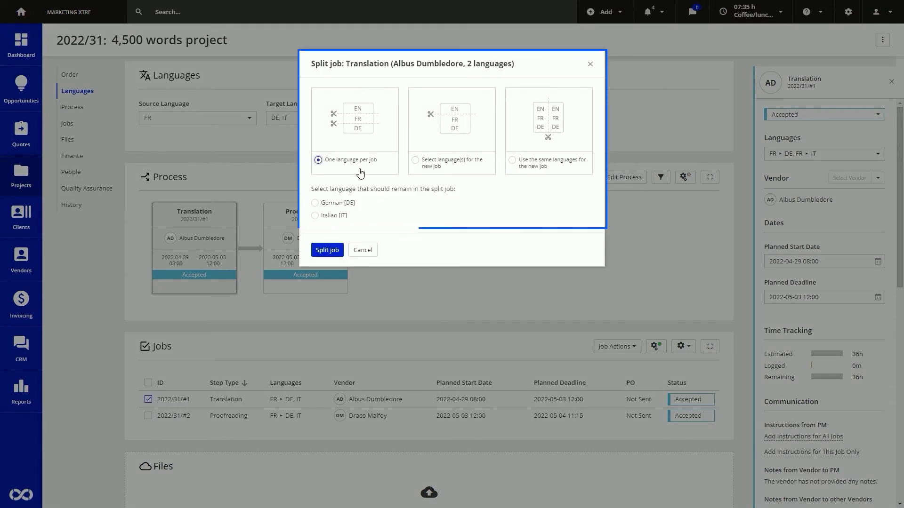
pyautogui.click(441, 165)
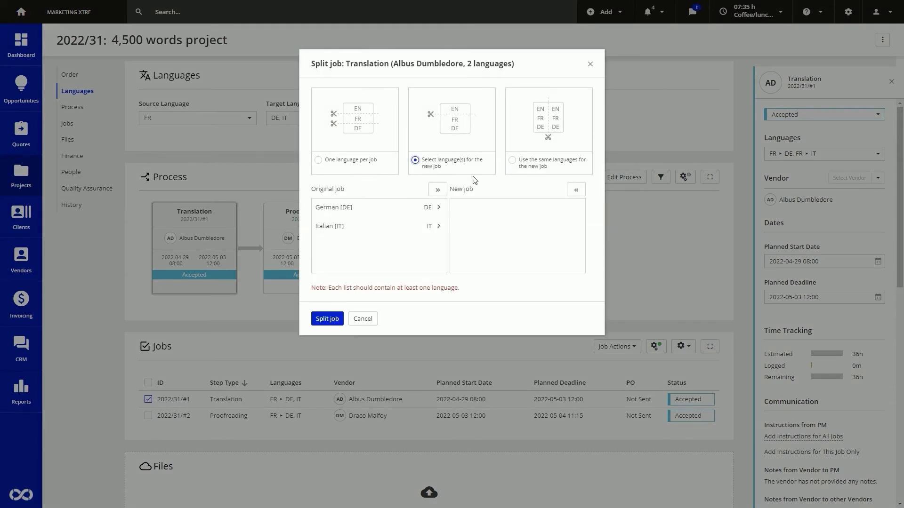
pyautogui.click(535, 165)
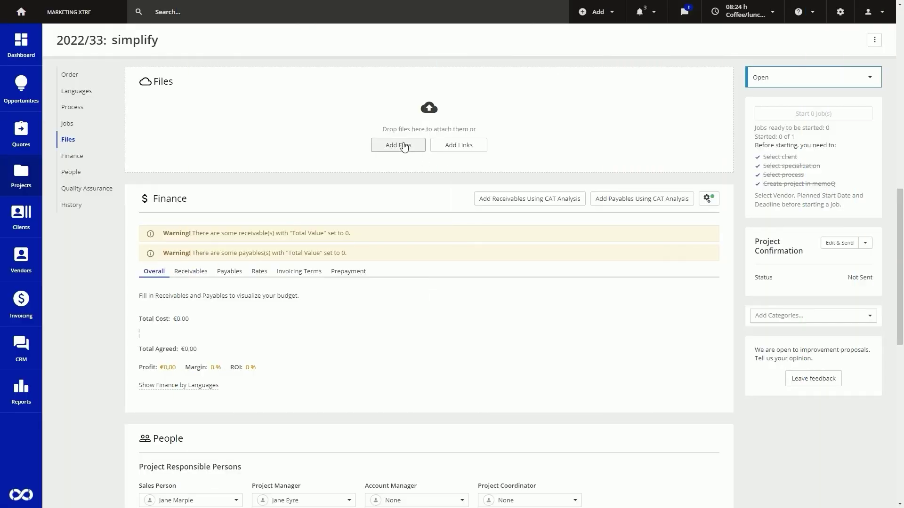
# Add the source.odt file to the "simplify" project and categorize it as Source Document
pyautogui.click(403, 145)
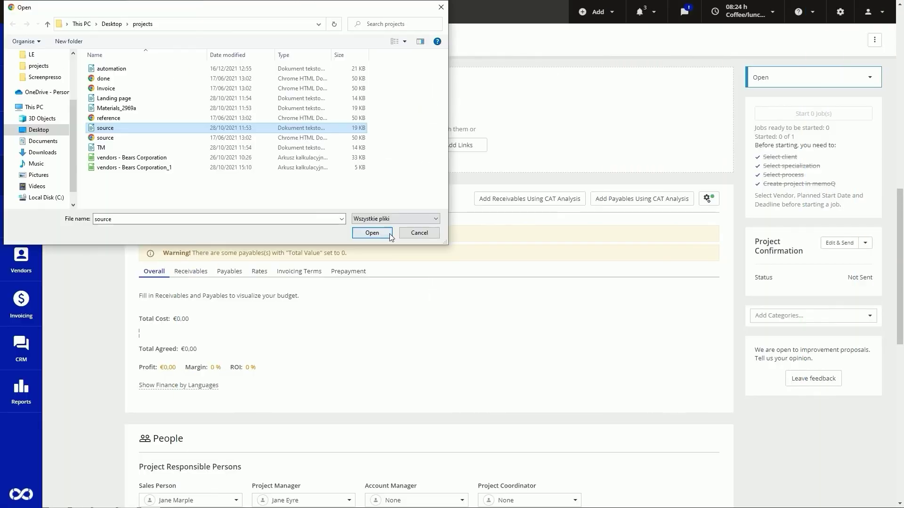
pyautogui.click(384, 234)
pyautogui.click(248, 153)
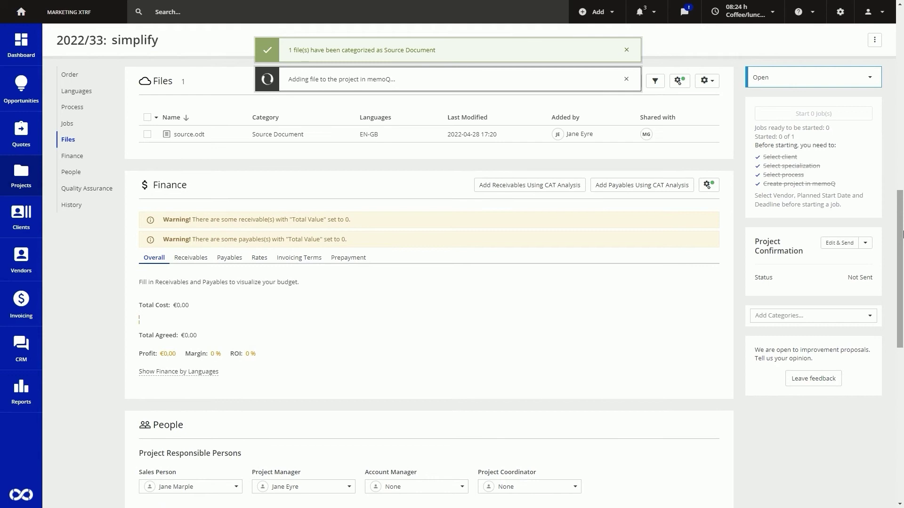
# Review the project's receivables, payables and overall finances, and show the finance breakdown by languages
pyautogui.moveTo(903, 231); pyautogui.dragTo(903, 266)
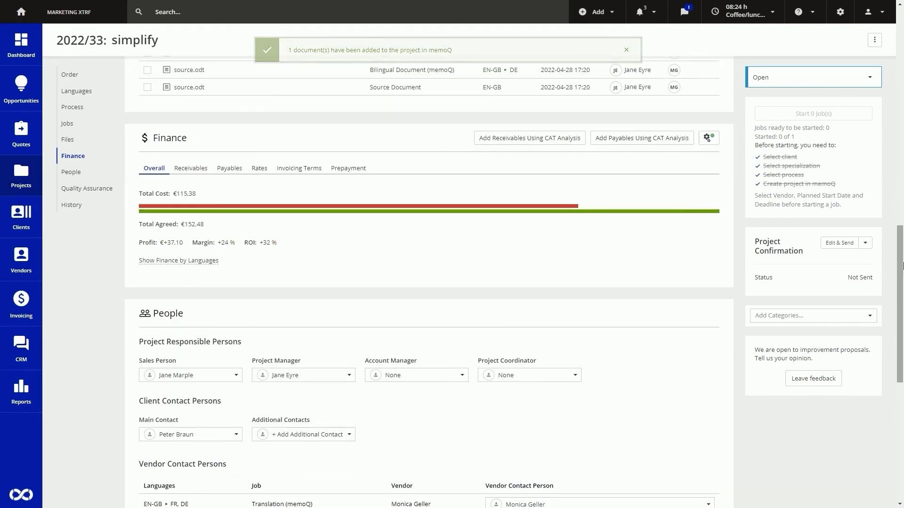
pyautogui.click(191, 168)
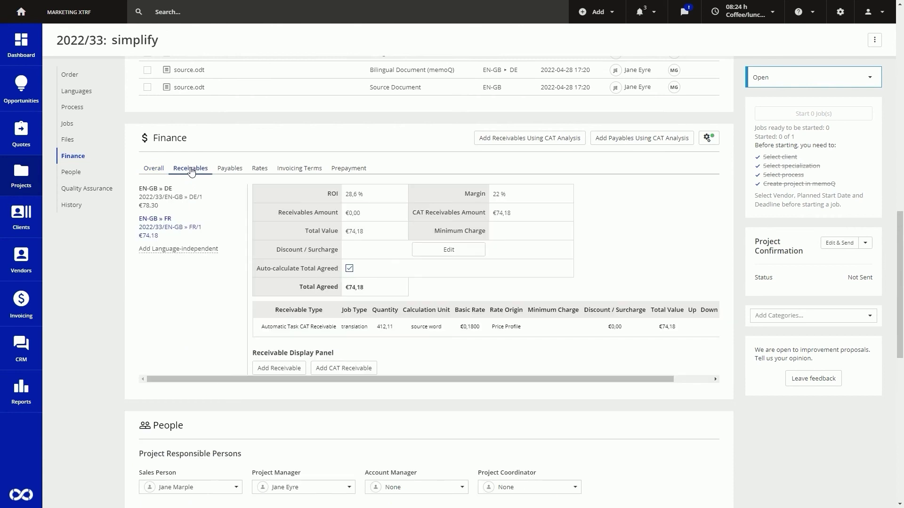
pyautogui.click(232, 169)
pyautogui.click(148, 170)
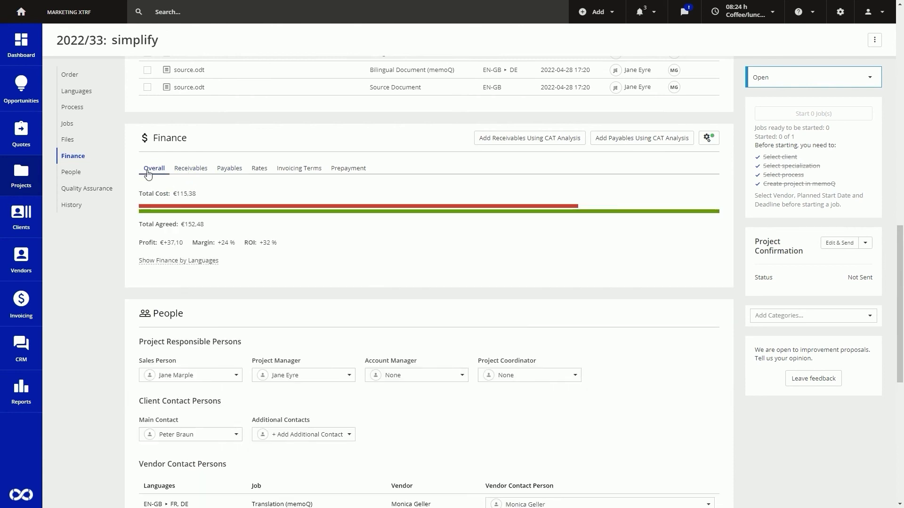
pyautogui.click(175, 261)
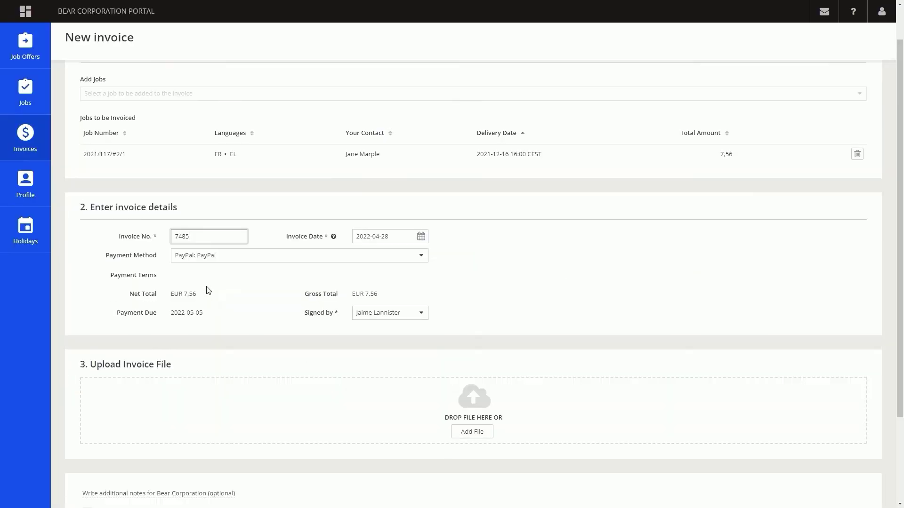
# Submit the new invoice in the Bear Corporation vendor portal without attaching any invoice file
pyautogui.click(93, 426)
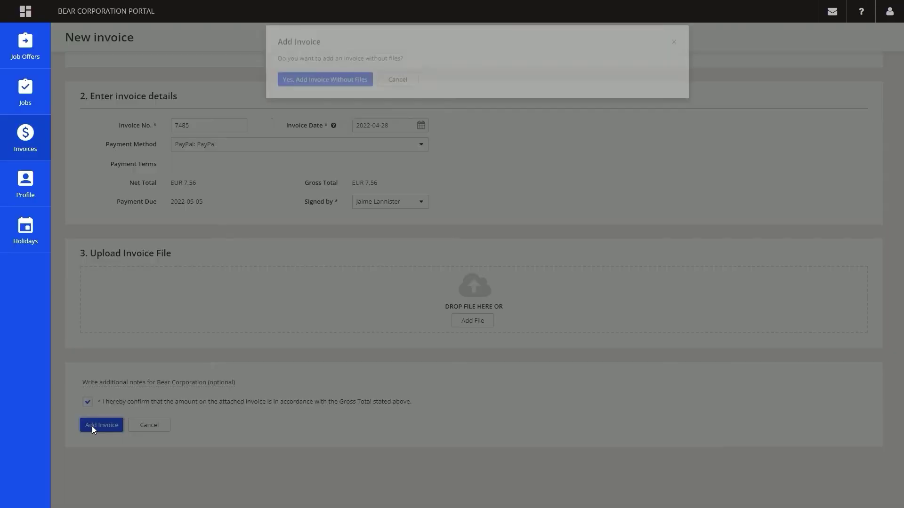
pyautogui.click(369, 107)
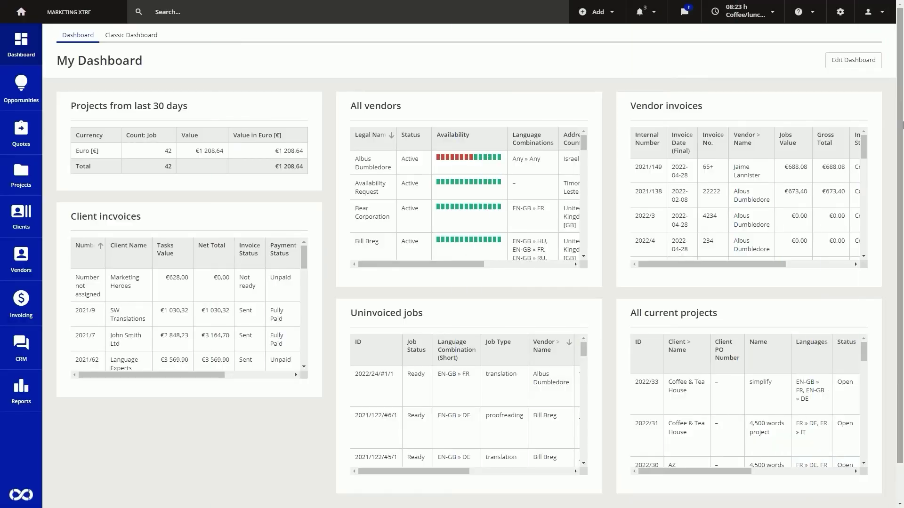
# Open the Automations (Smart) settings for Projects and Quotes and look through the automation statistics and available automations
pyautogui.click(838, 21)
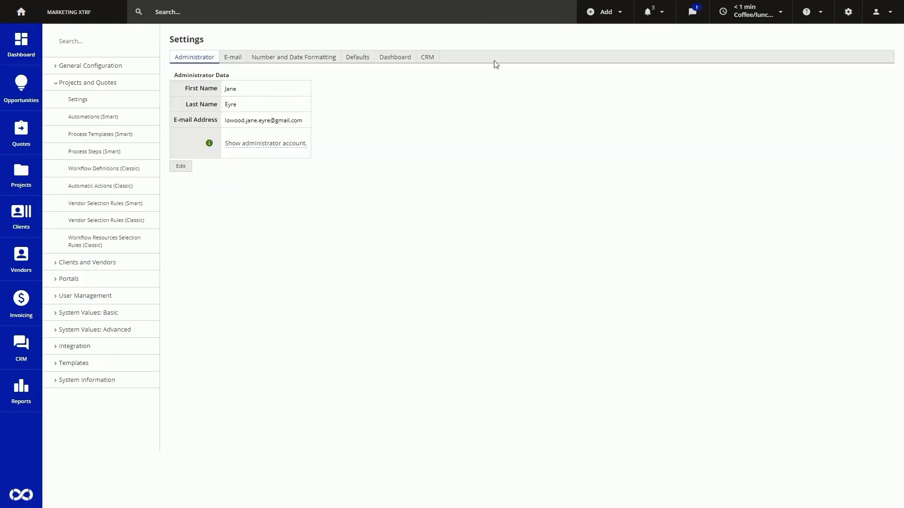
pyautogui.click(85, 121)
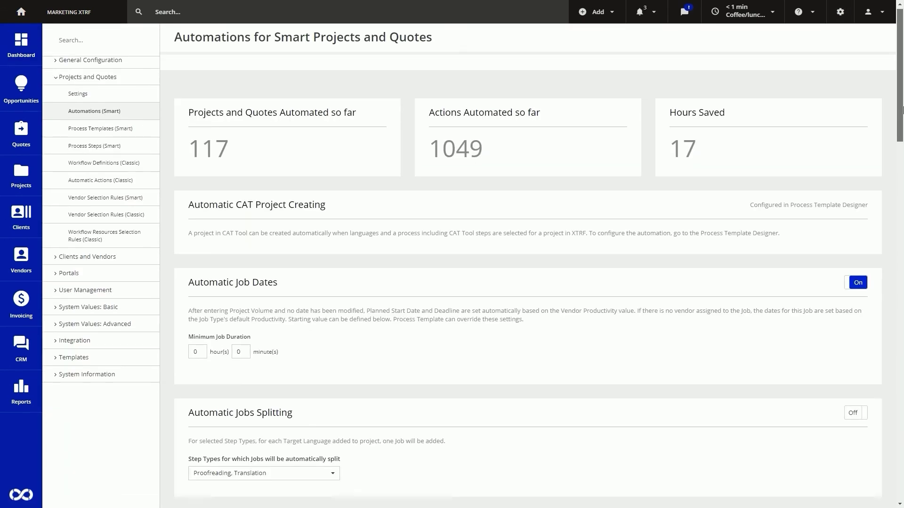
pyautogui.scroll(-3, 901, 153)
pyautogui.moveTo(901, 153); pyautogui.dragTo(902, 112)
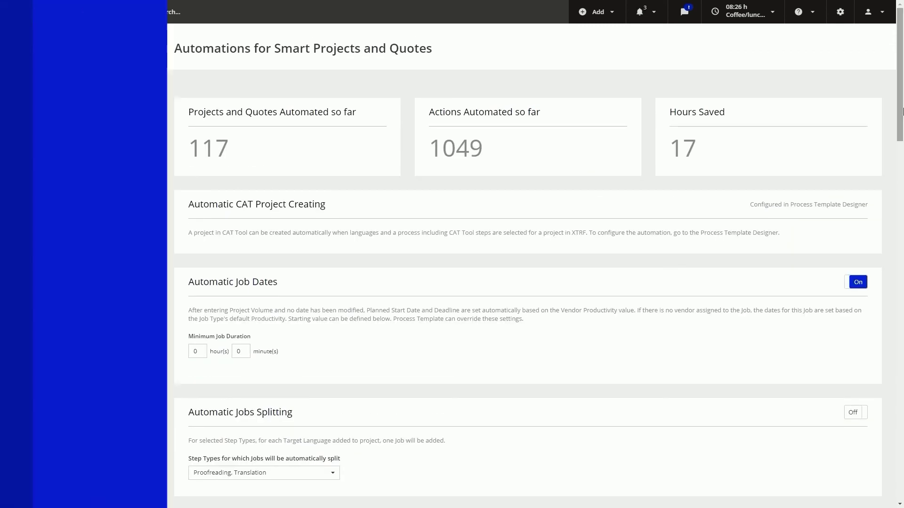